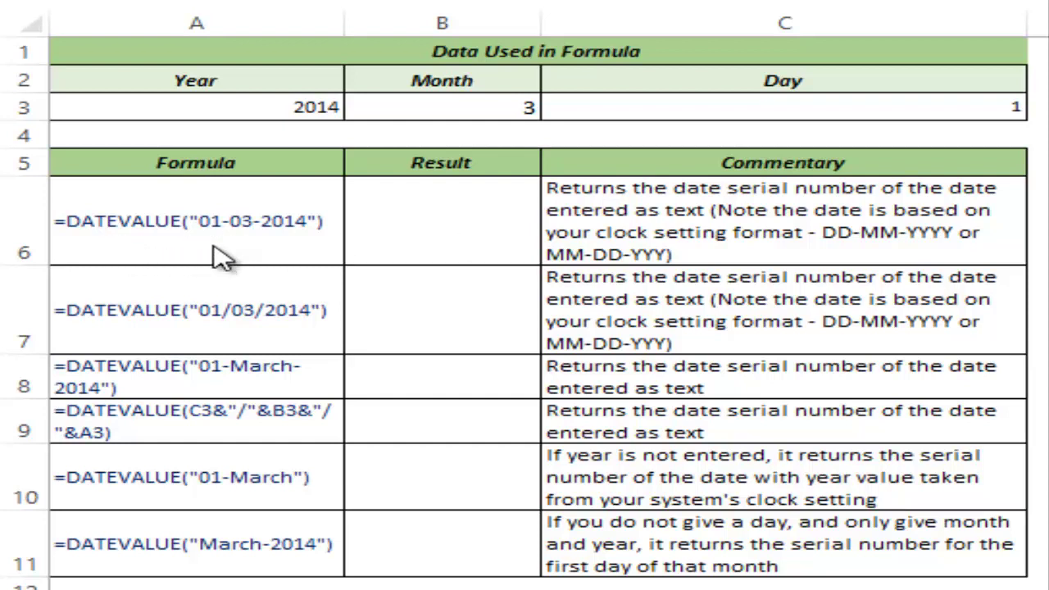
Enter =DATEVALUE("01-03-2014") in B6 so it returns serial number 41699.
left_click(465, 230)
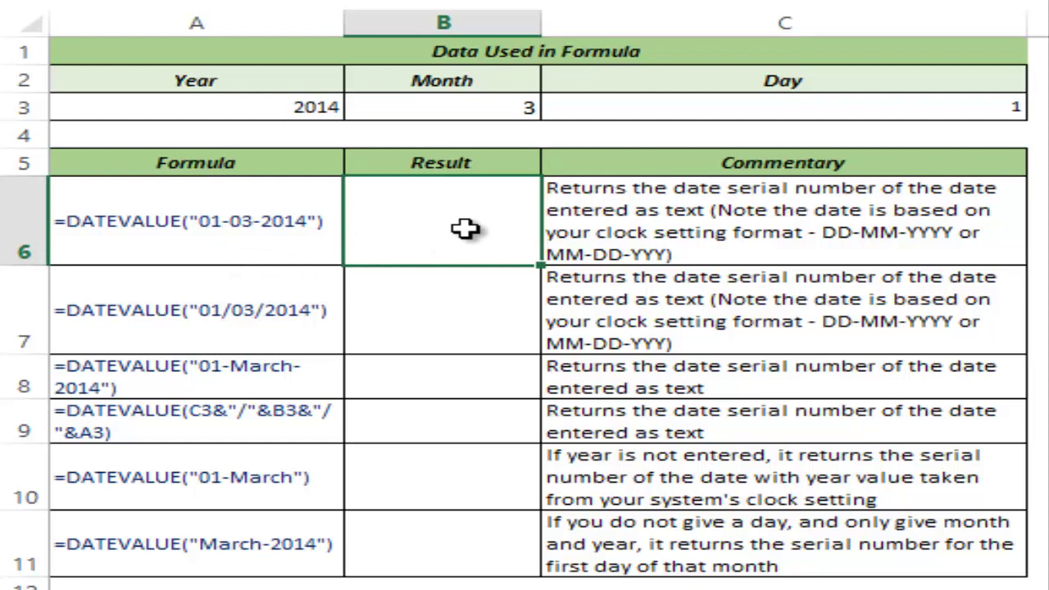
type("=Da")
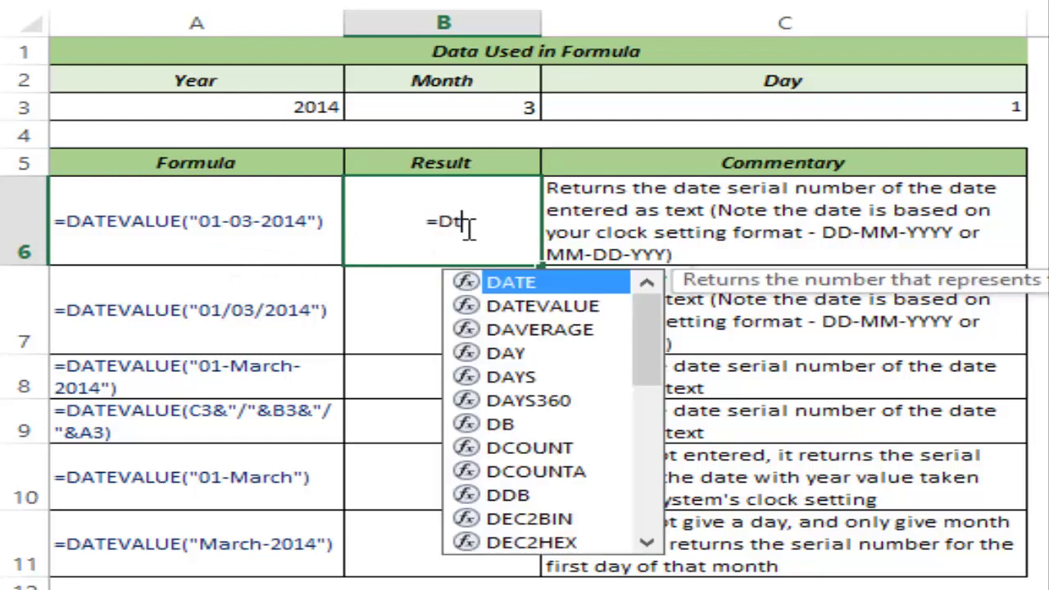
type("teva")
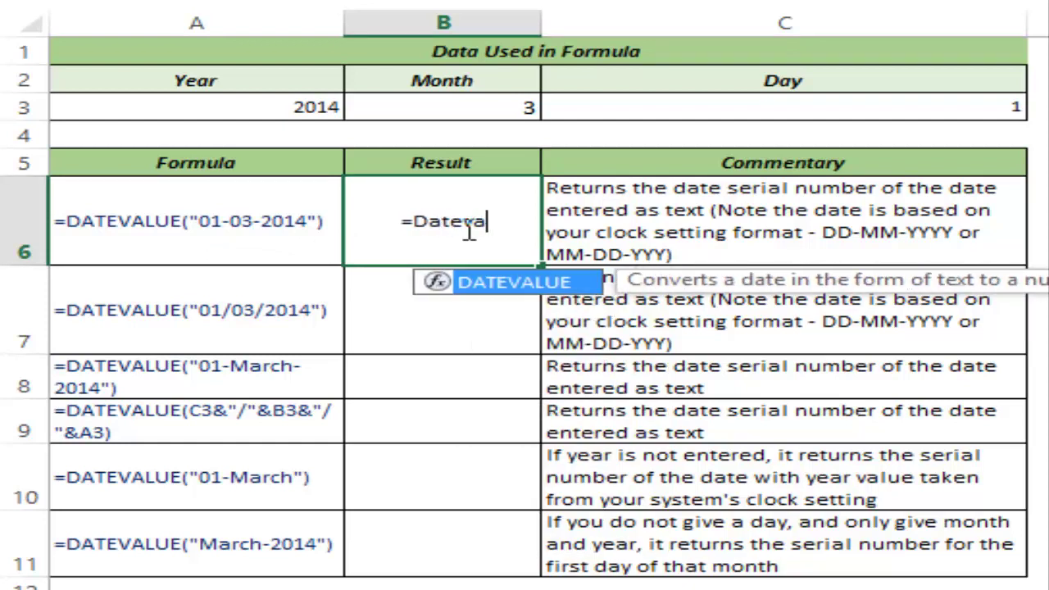
key("Tab")
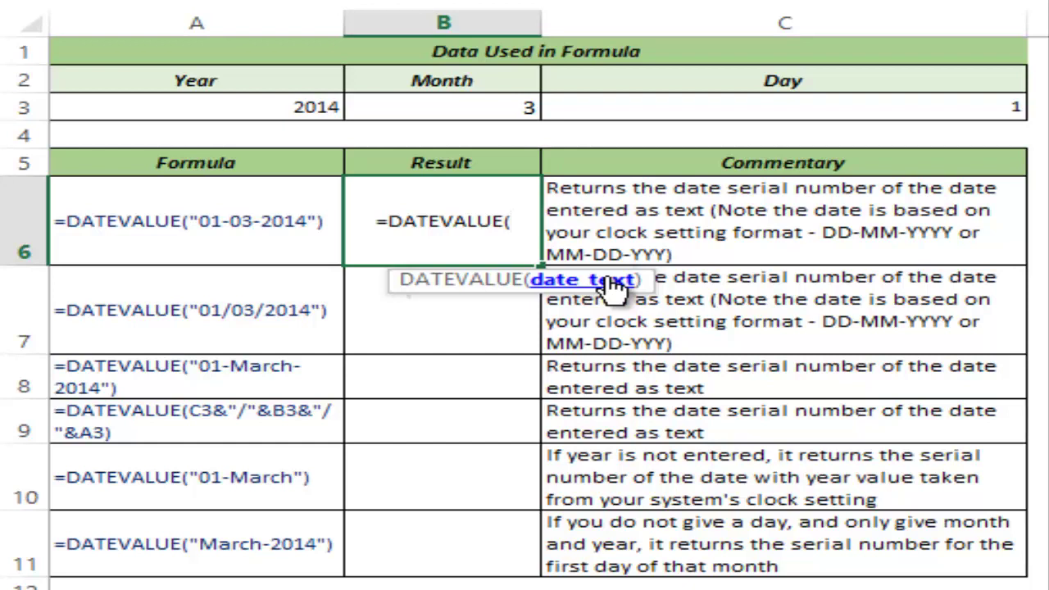
type("\"")
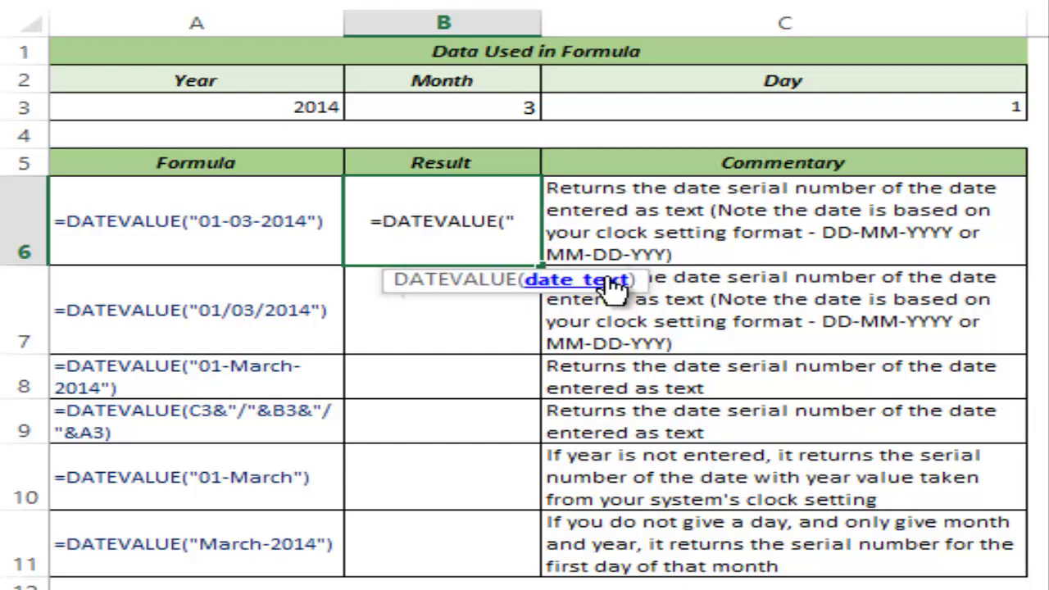
type("01")
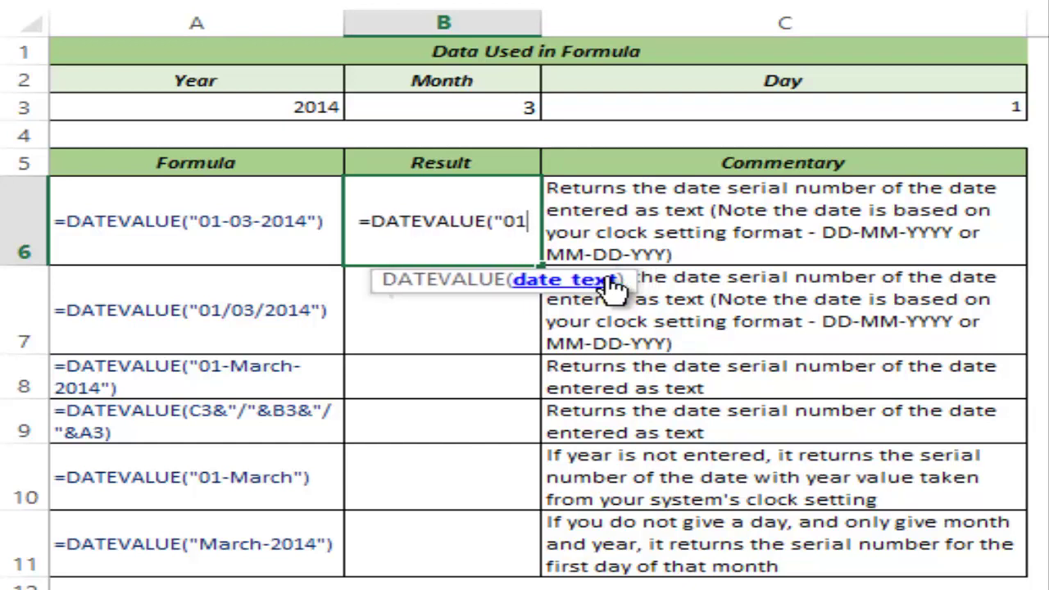
type("-03-")
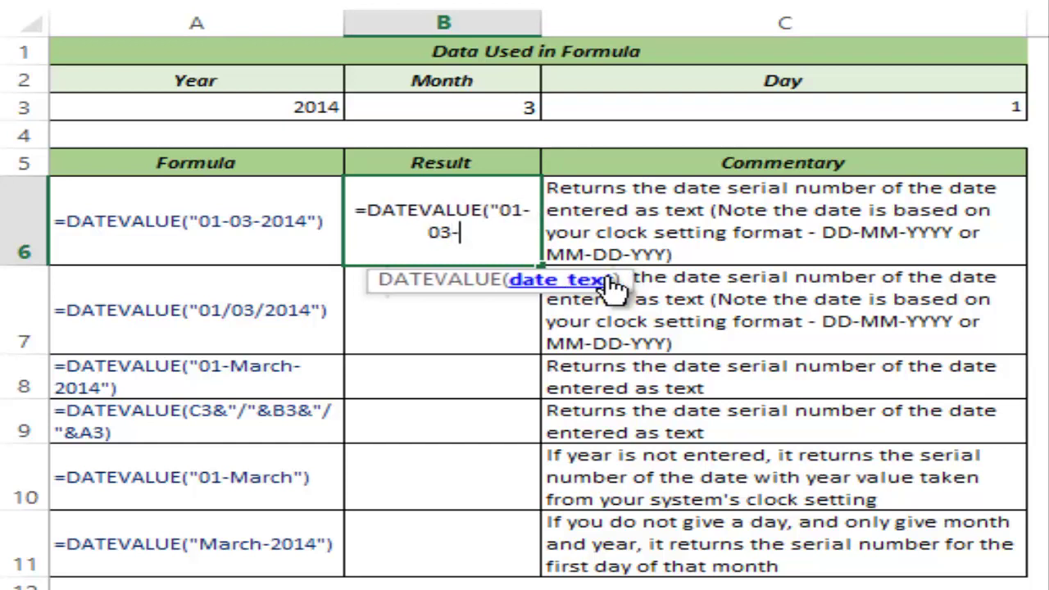
type("2014\")")
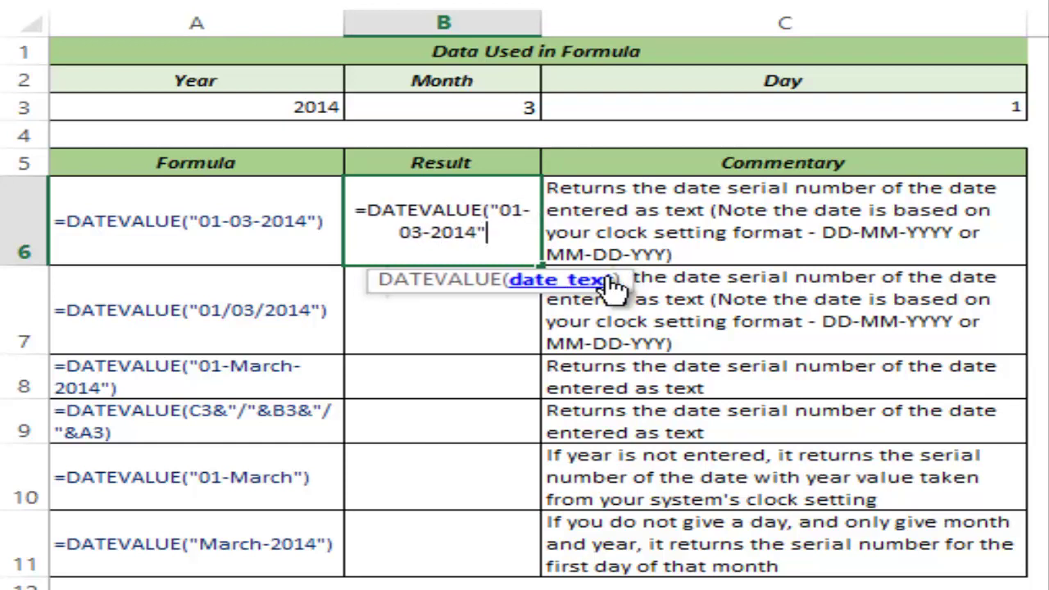
key("Return")
key("Up")
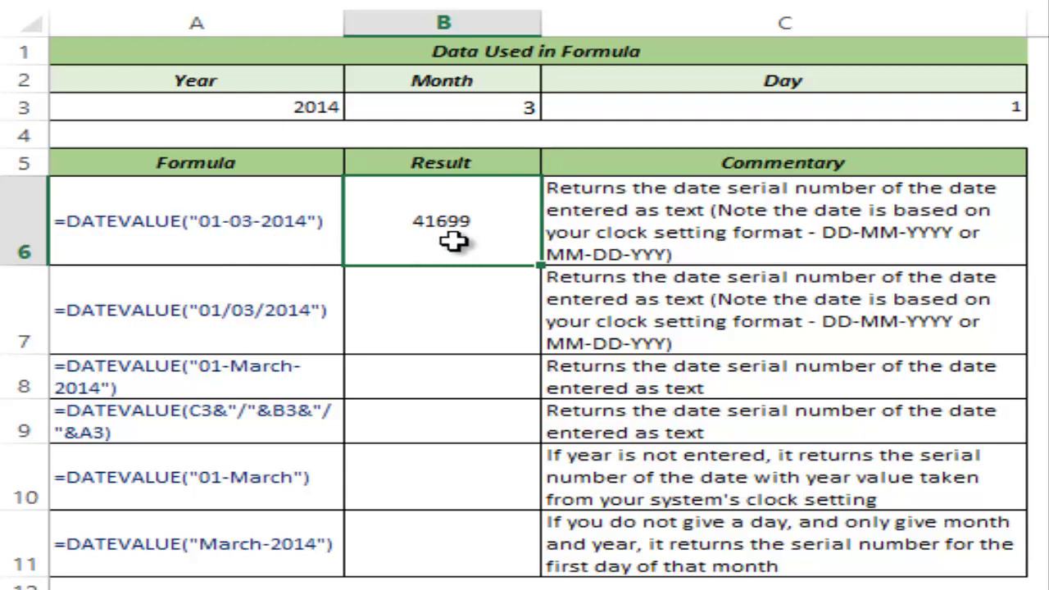
double_click(376, 238)
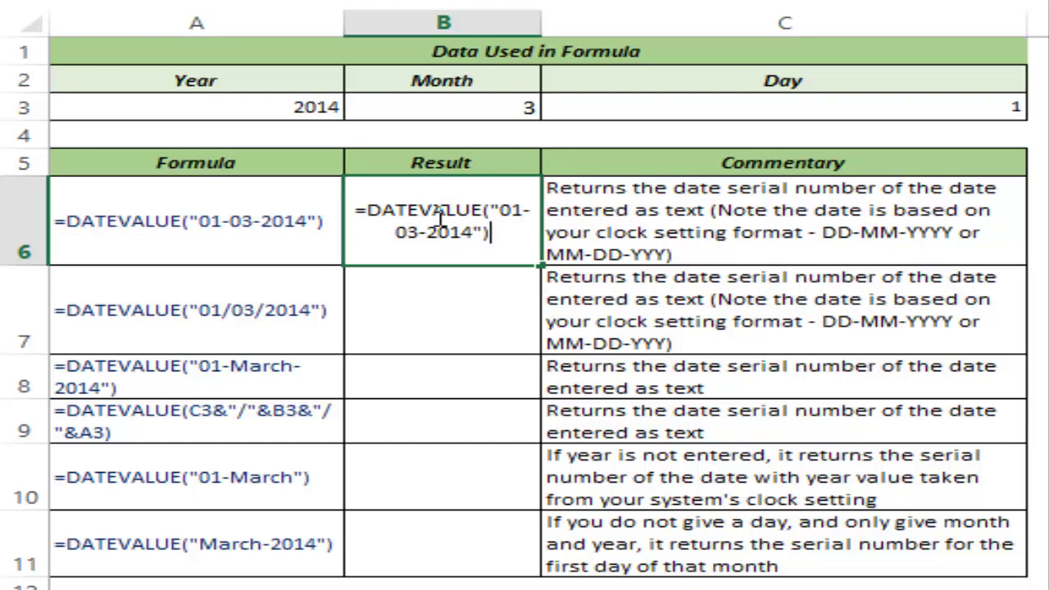
Enter =DATEVALUE("01/03/2014") in B7 so it also returns 41699.
key("Return")
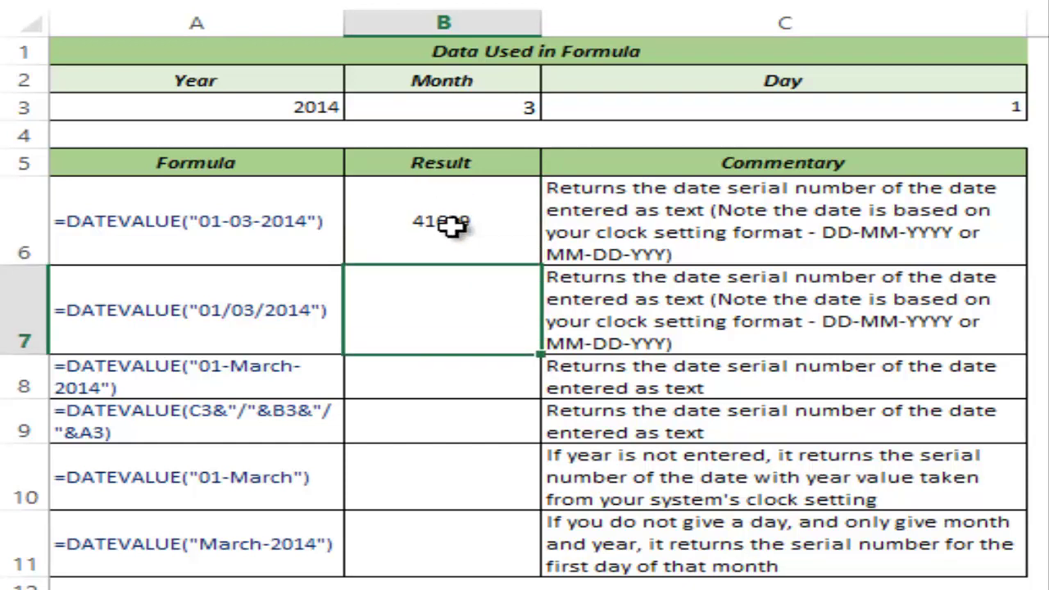
type("=dateva")
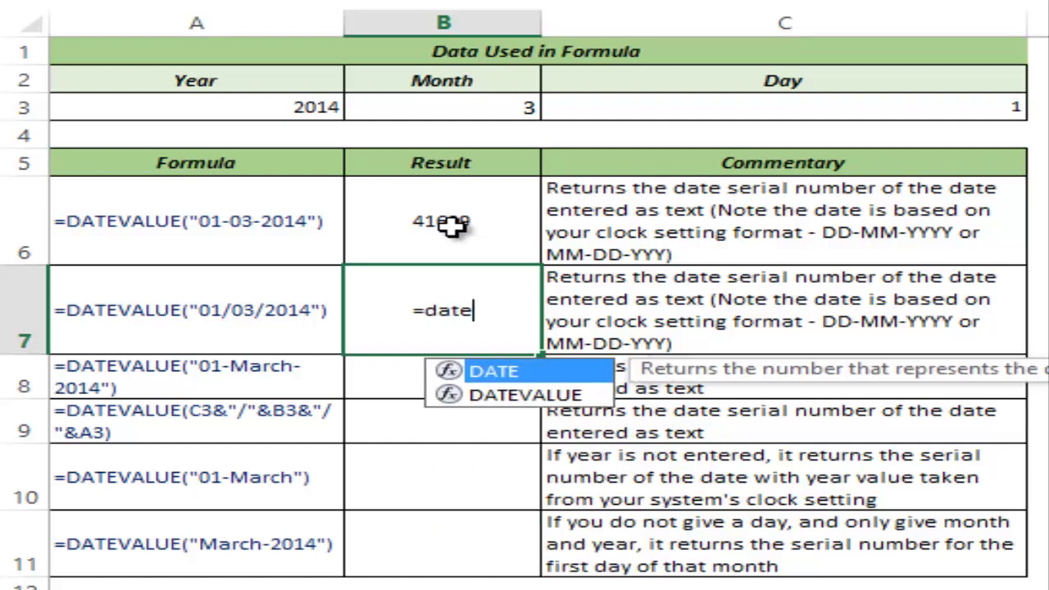
key("Tab")
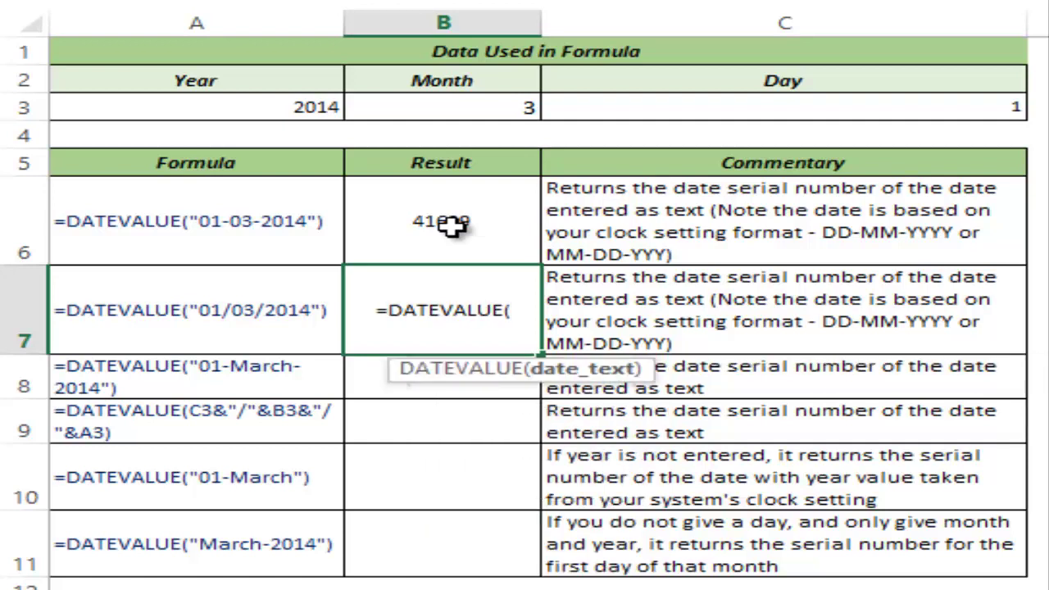
type("\"01")
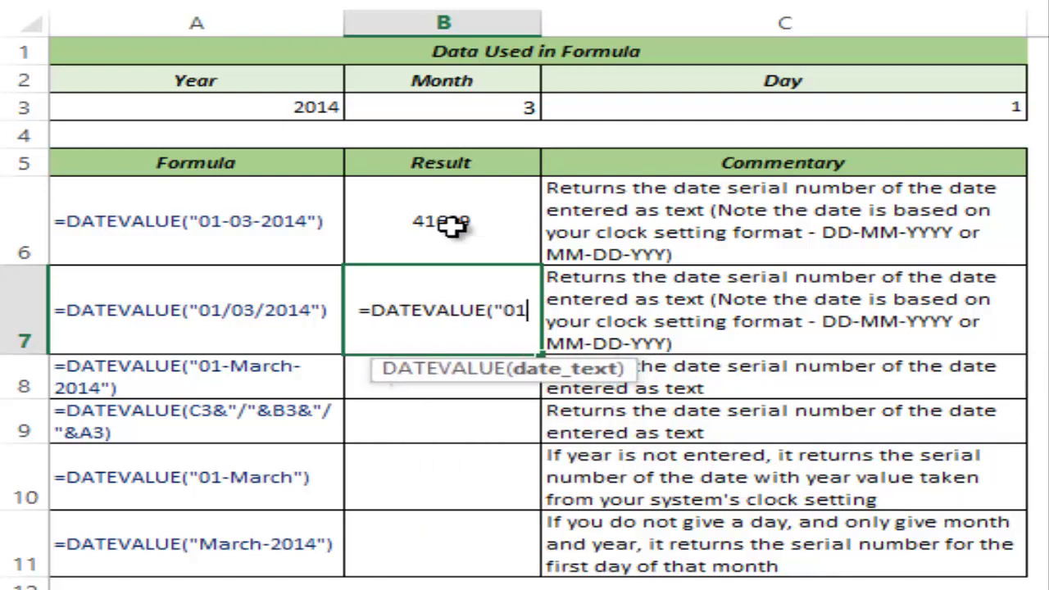
type("/")
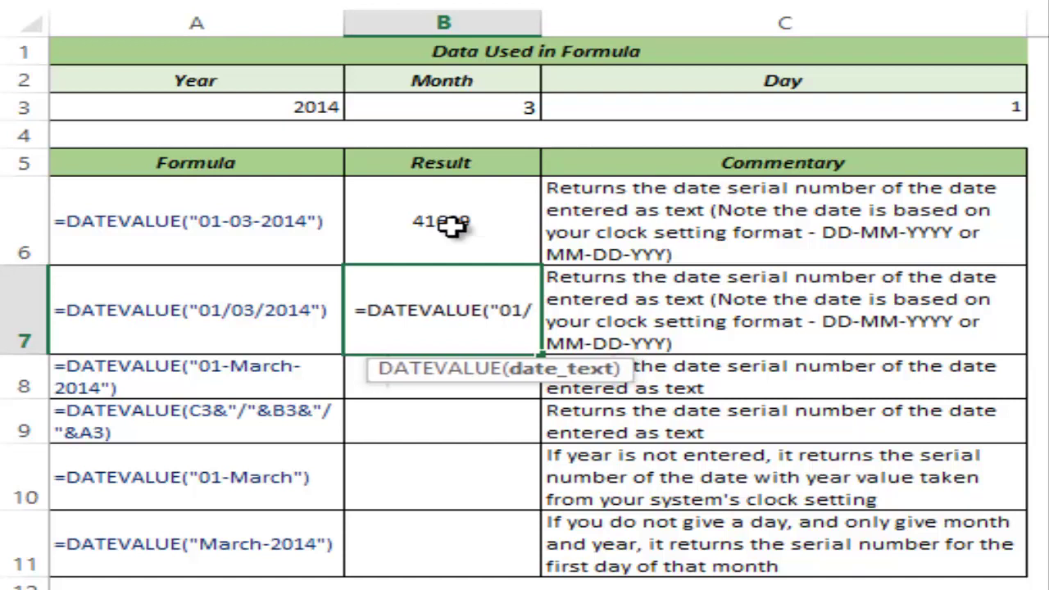
type("03")
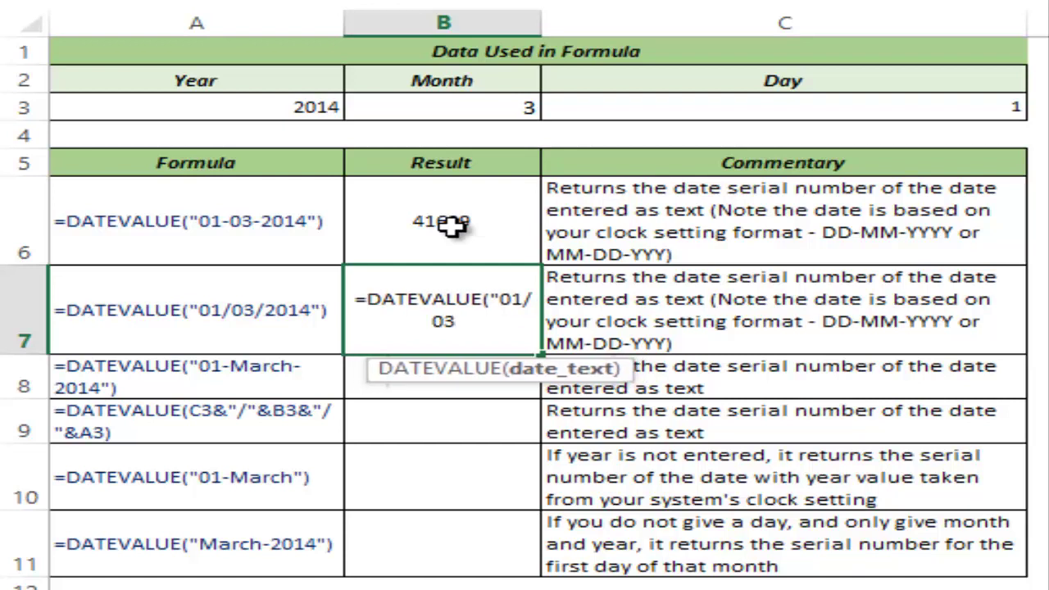
type("/201")
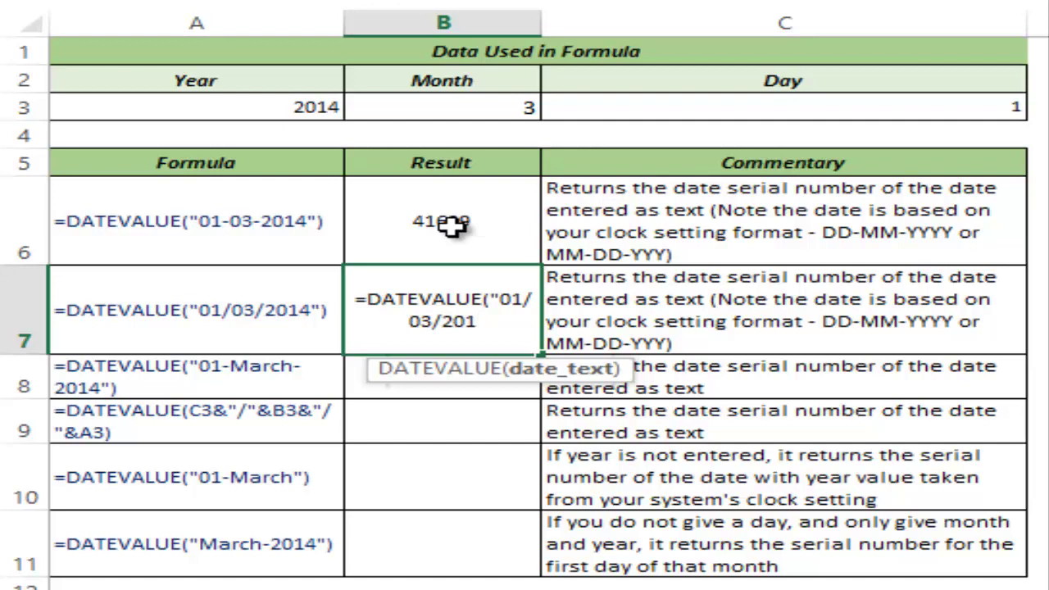
type("4\")")
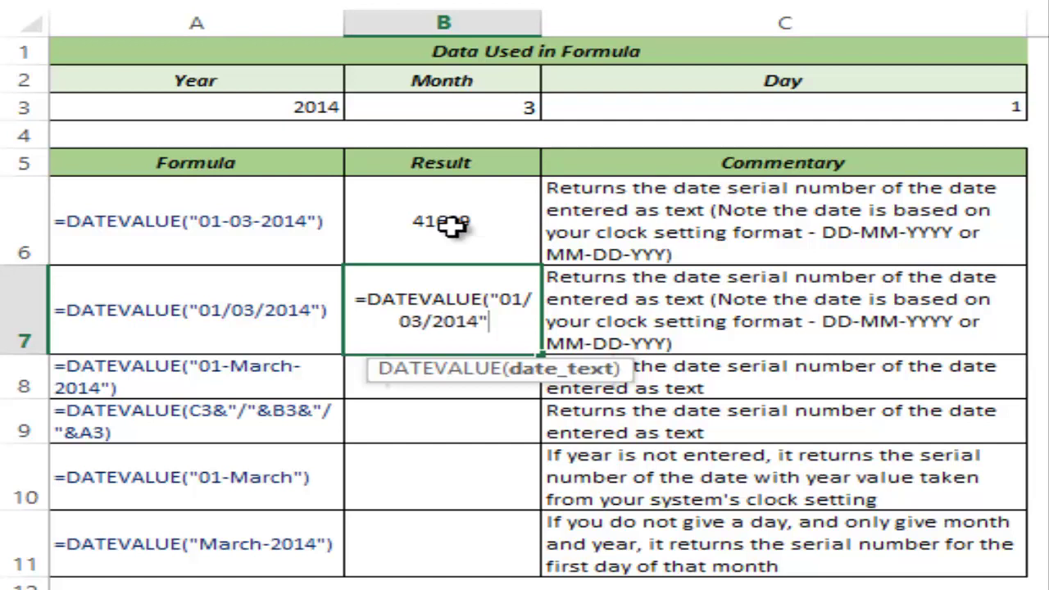
key("Return")
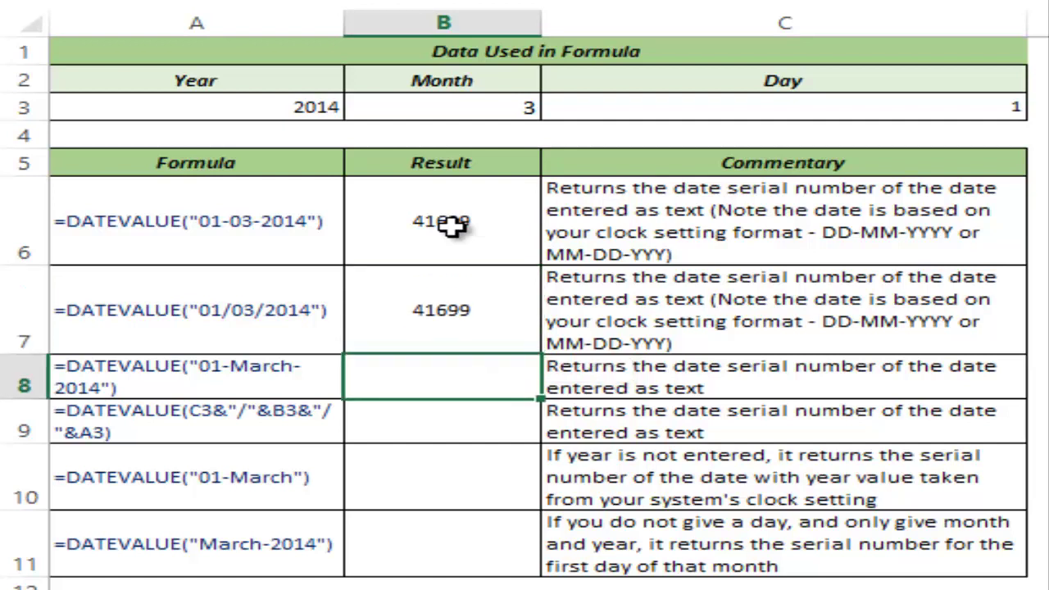
key("Up")
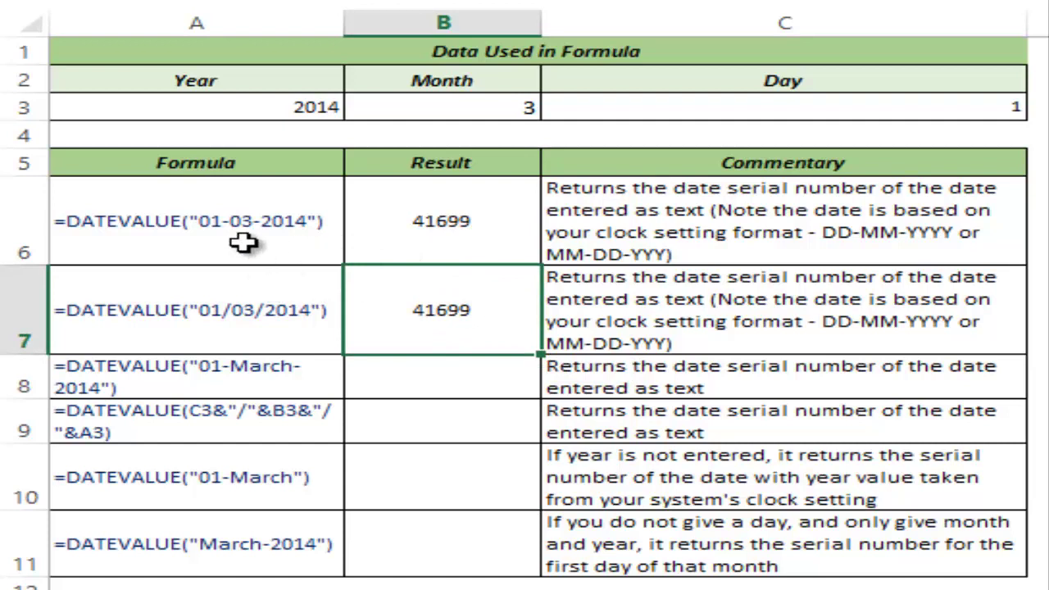
Enter =DATEVALUE("01-March-2014") in B8 to get 41699.
left_click(407, 373)
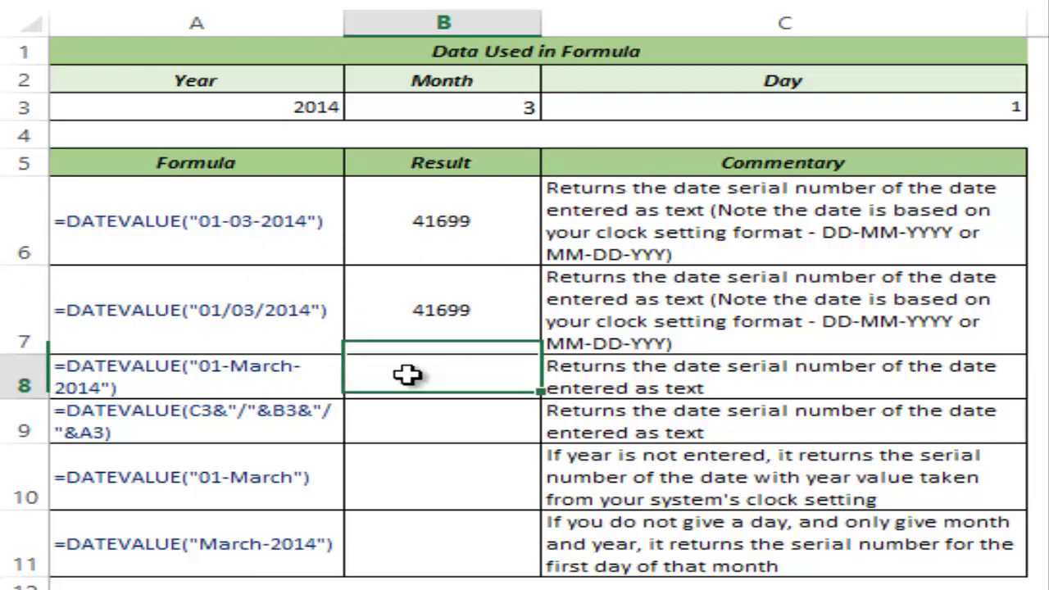
type("=date")
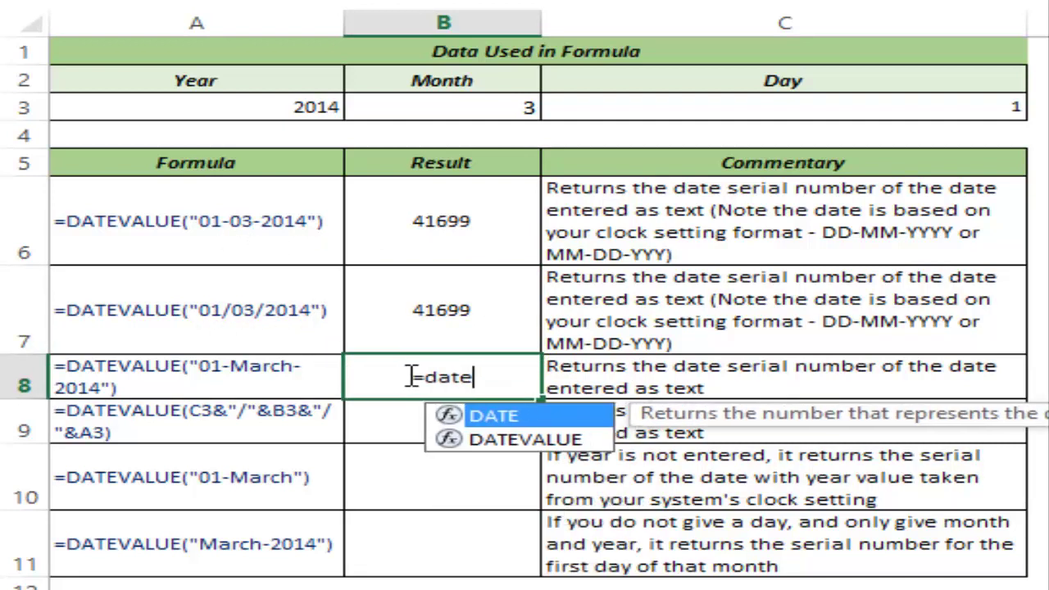
type("va")
key("Tab")
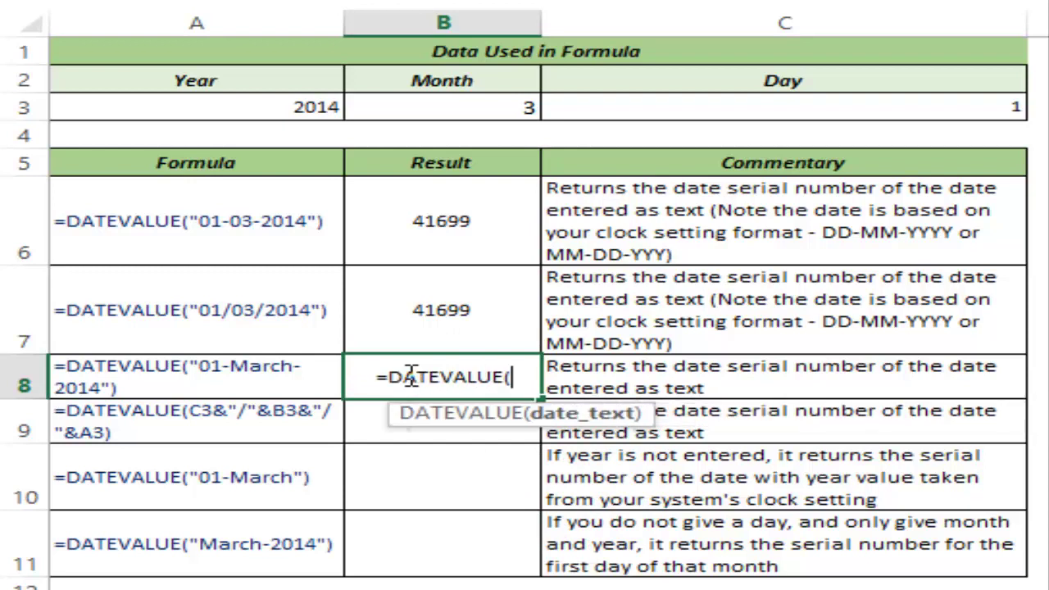
type("\"0")
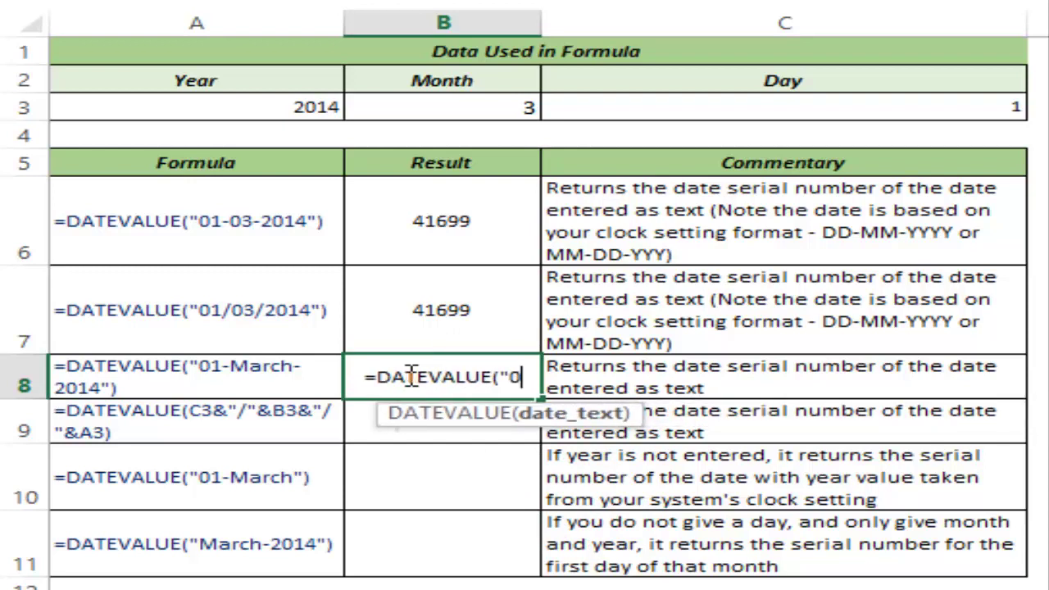
type("1-Mar")
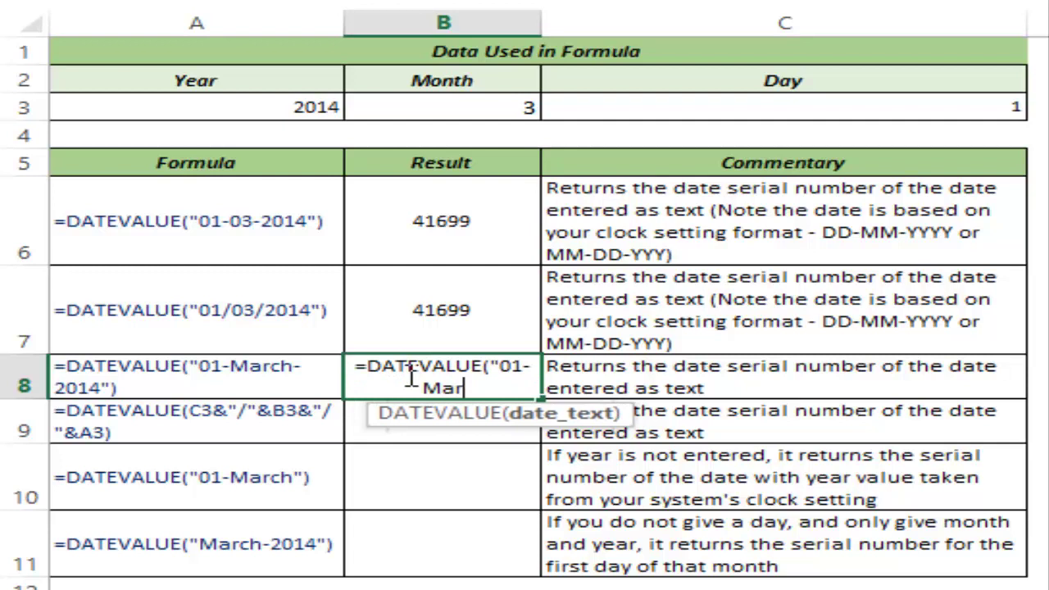
type("ch-2014")
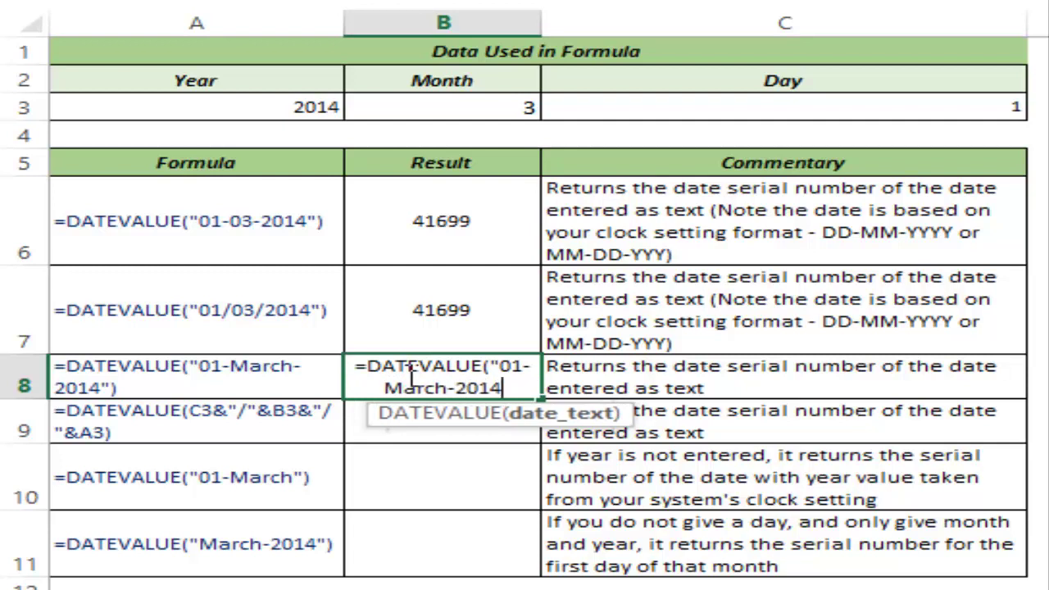
type("\")")
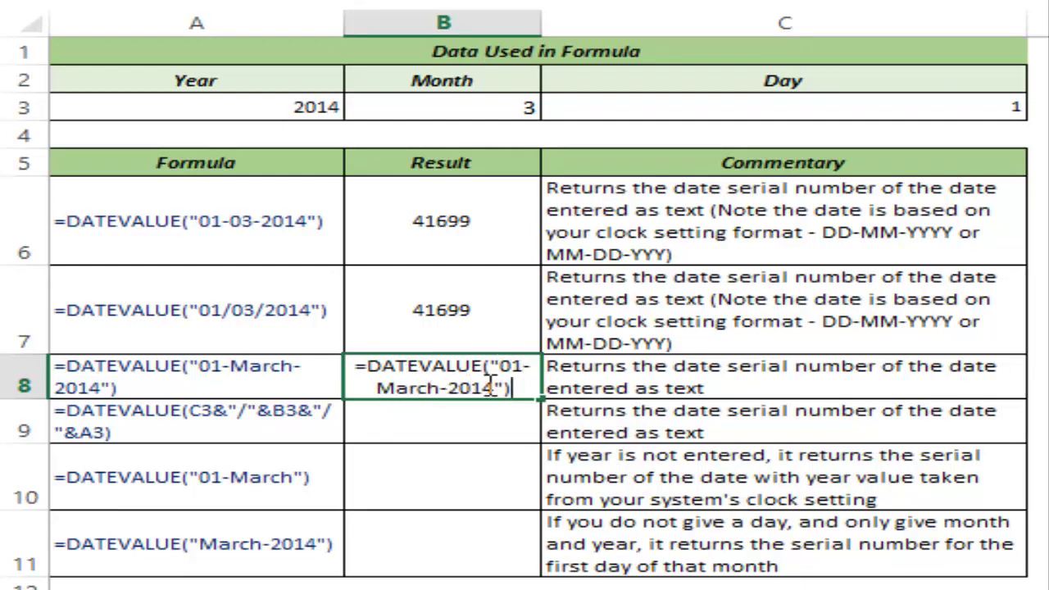
key("Return")
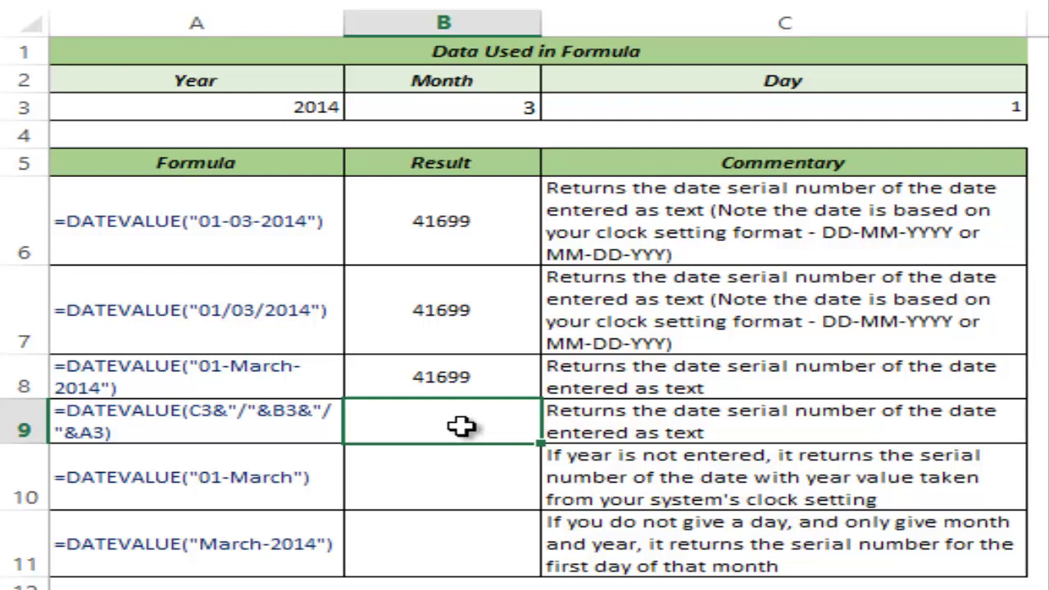
In B9, build =DATEVALUE(C3&"/"&B3&"/"&A3 from the Day, Month and Year cells.
type("=date")
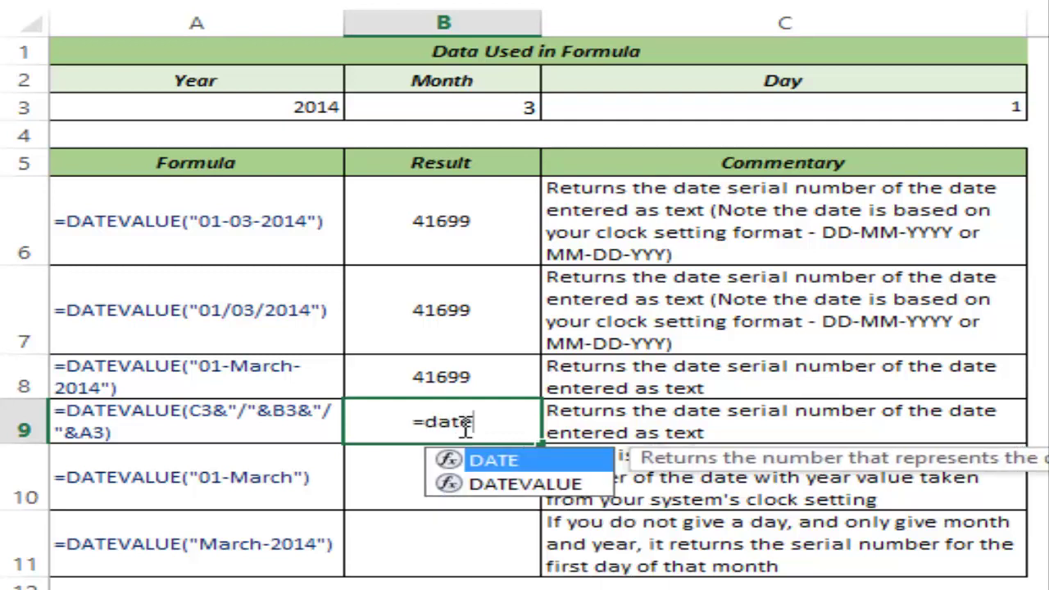
type("va")
key("Tab")
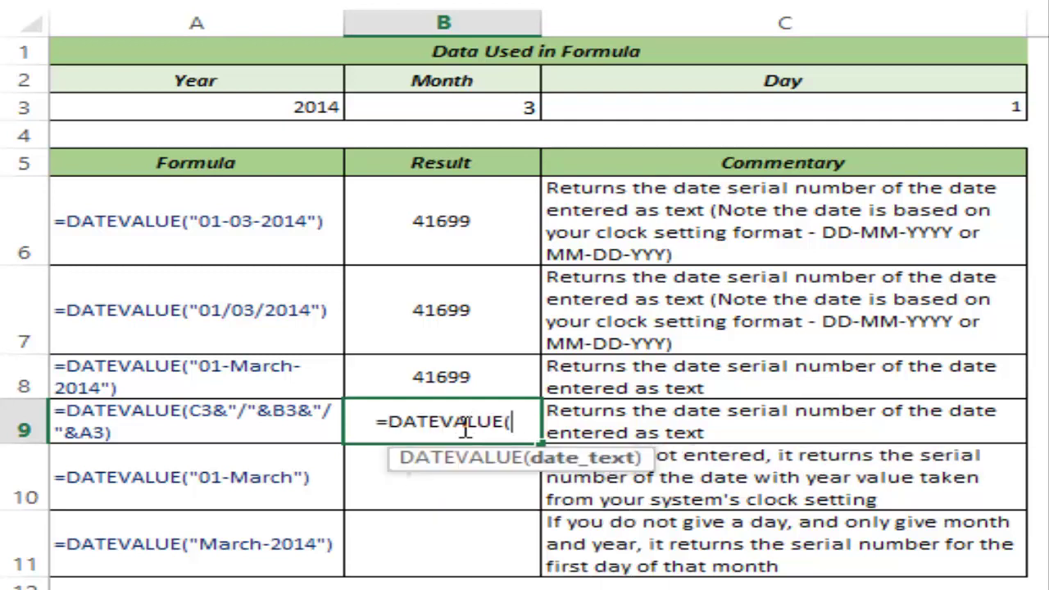
left_click(699, 107)
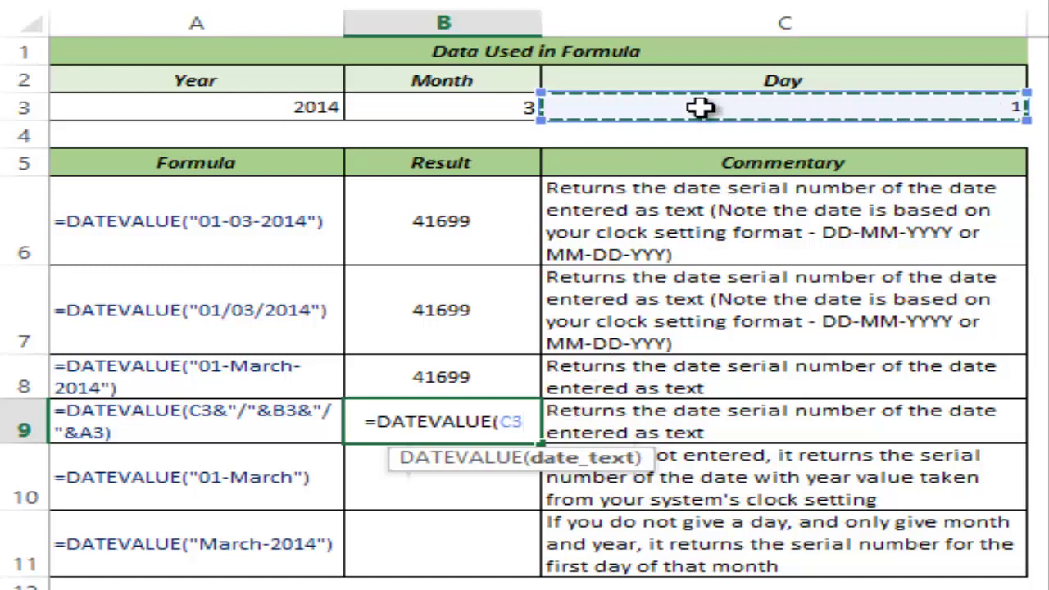
type("&\"/\"")
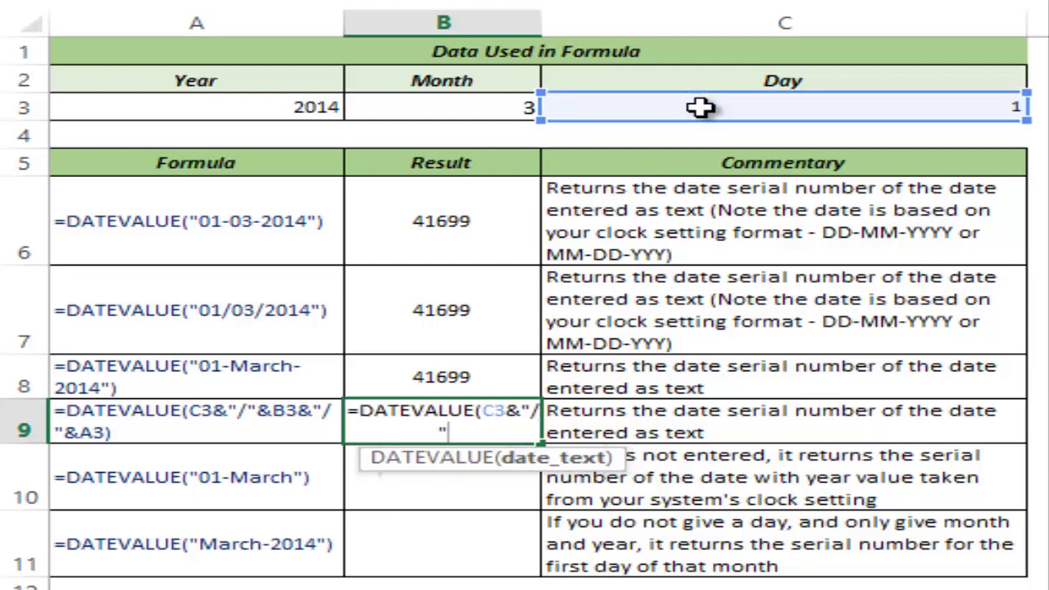
type("&")
left_click(482, 109)
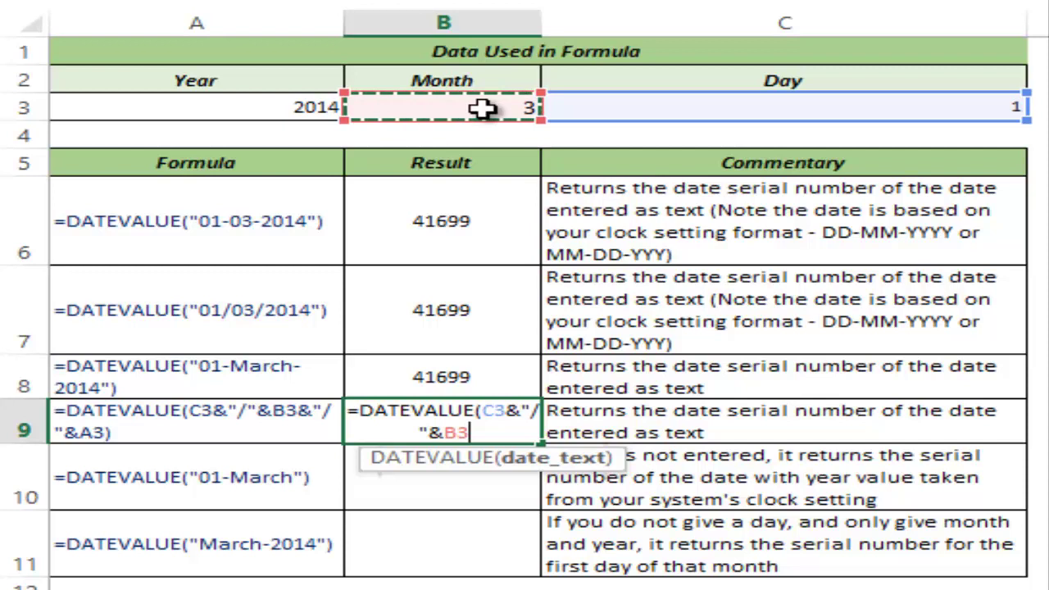
type("&\"/\"")
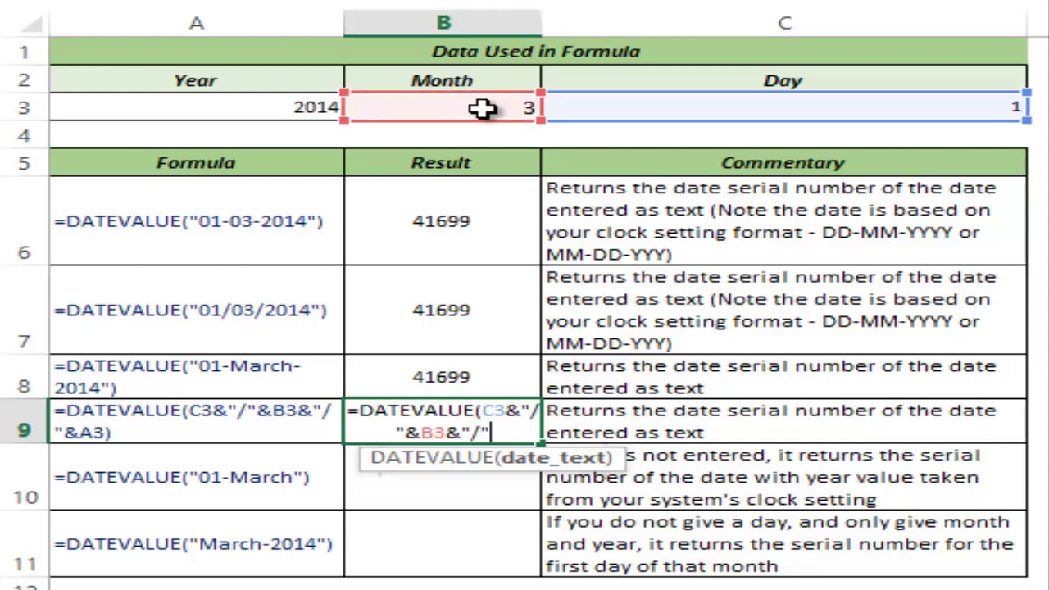
type("&")
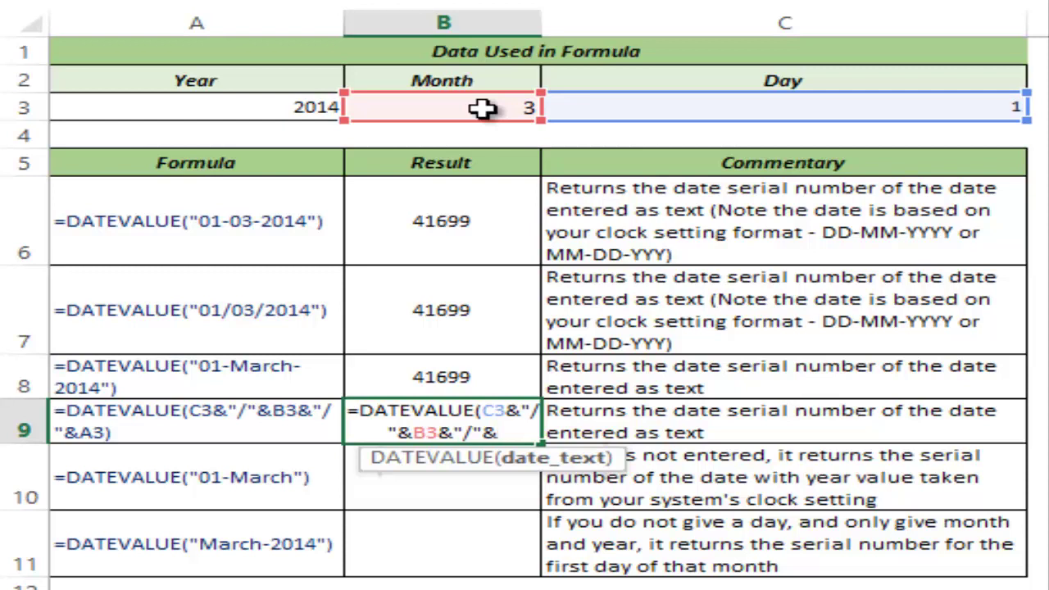
left_click(307, 111)
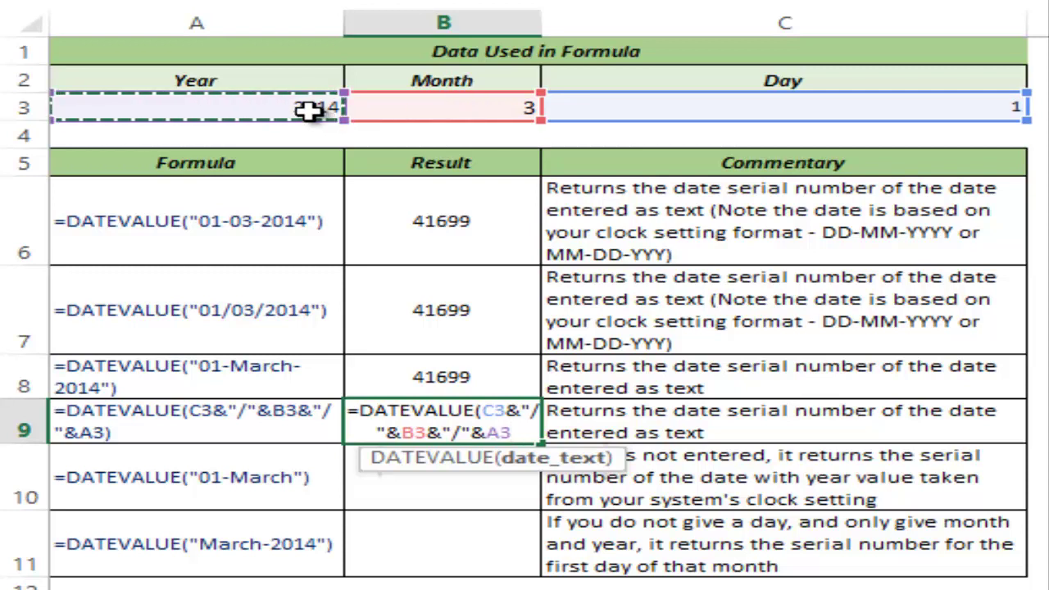
Close the B9 formula, check that the joined argument evaluates to 1/3/2014, then commit it to show 41699.
type(")")
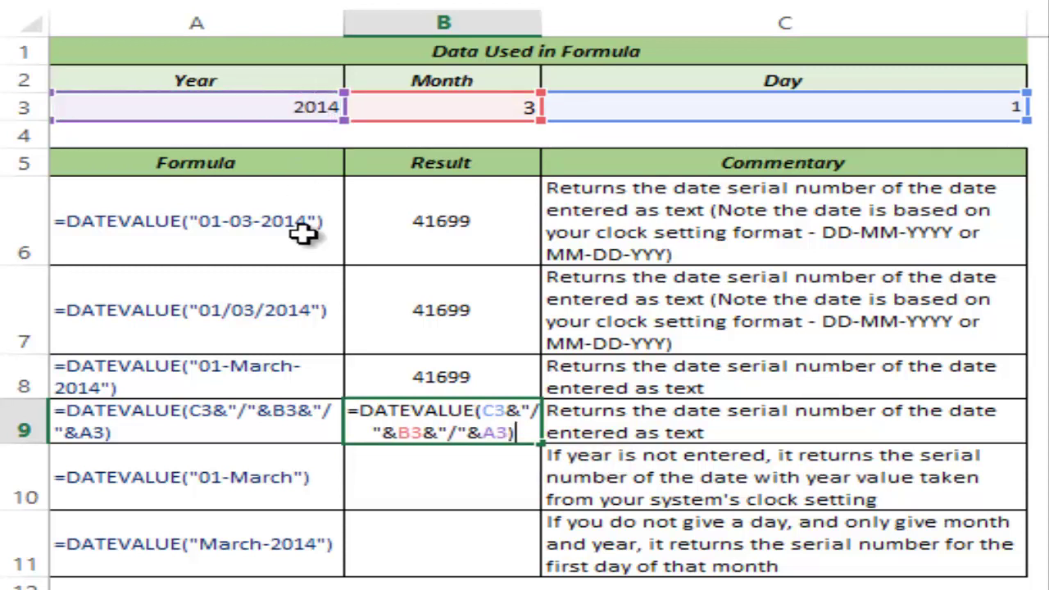
left_click_drag(481, 410, 512, 433)
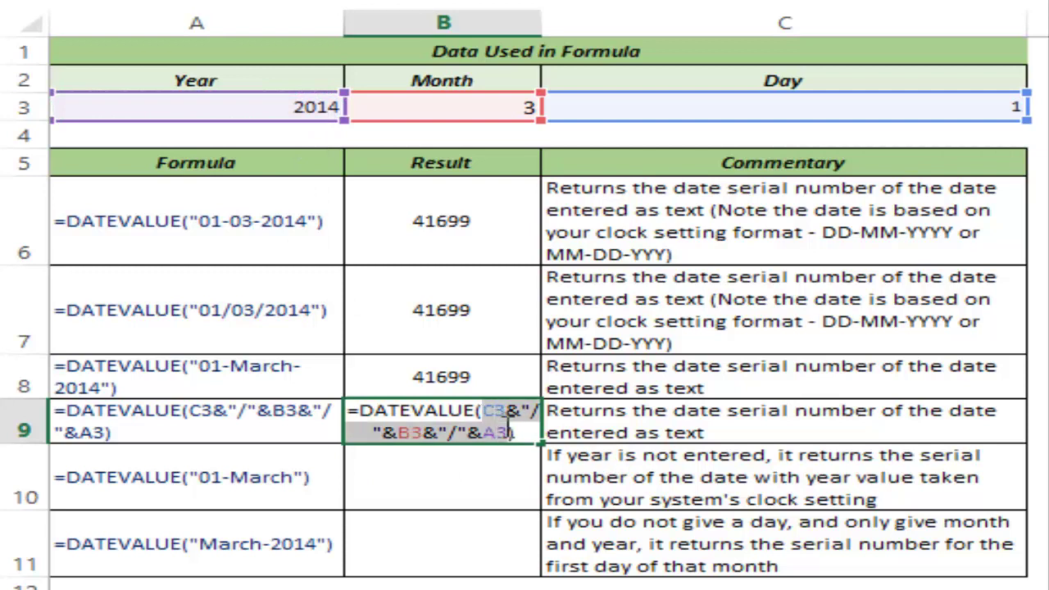
key("F9")
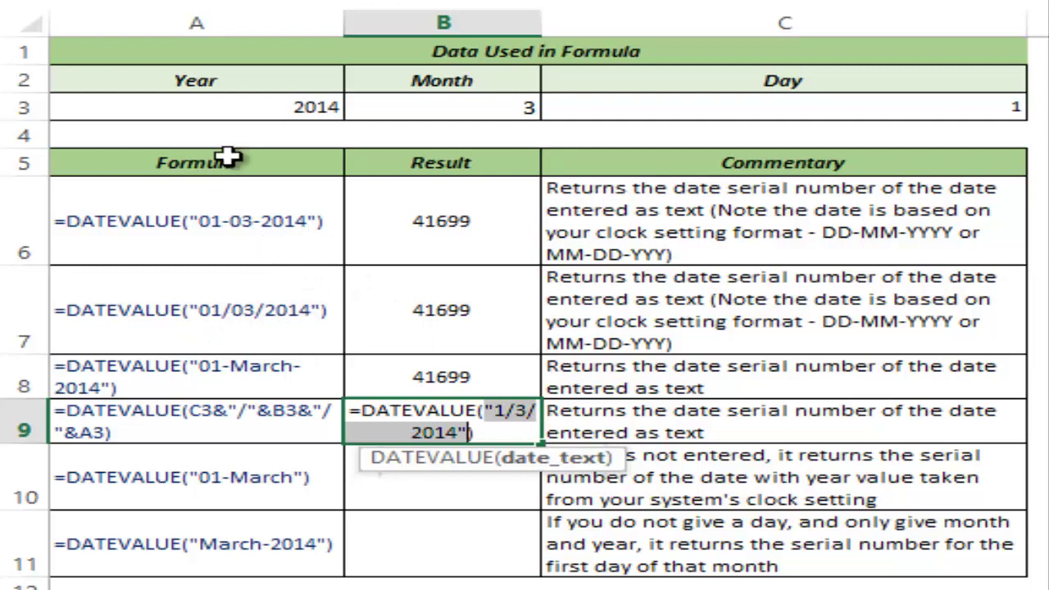
key("ctrl+z")
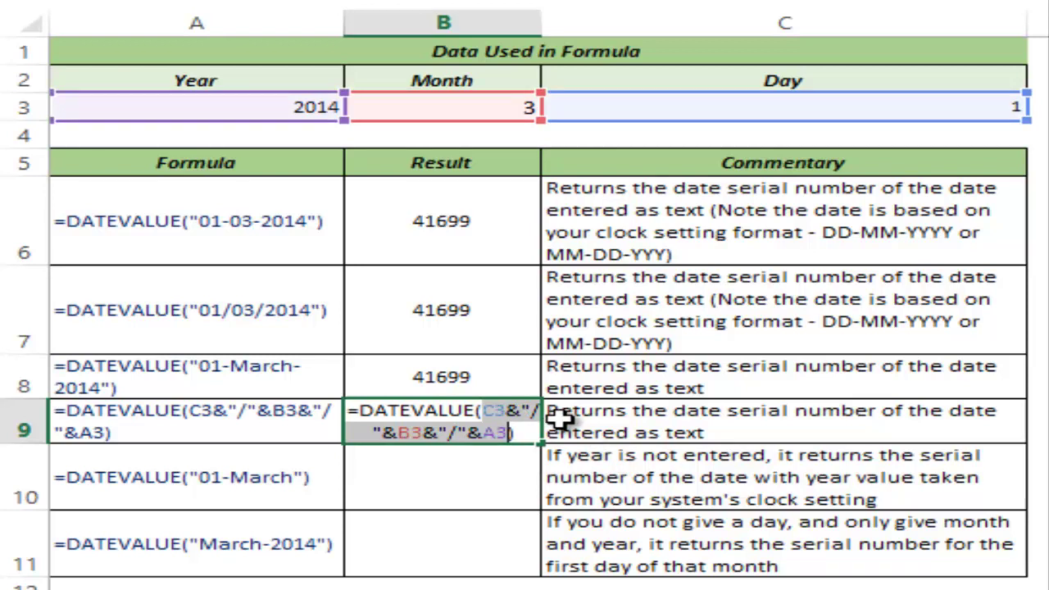
key("Return")
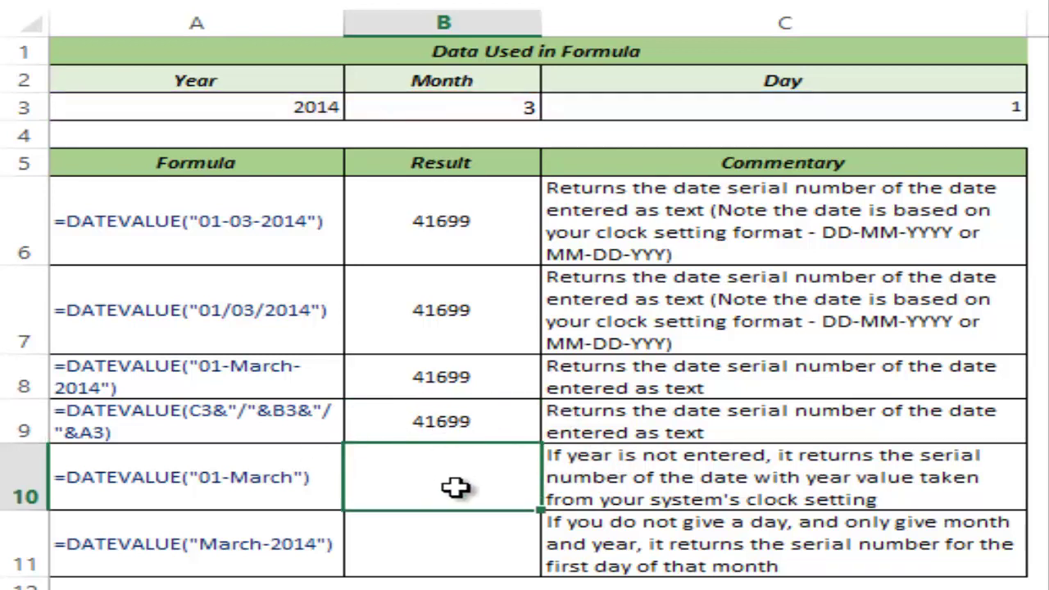
Enter =DATEVALUE("01-March") in B10, with no year, to return 41699.
type("=dtae")
key("BackSpace")
key("BackSpace")
key("BackSpace")
type("atva")
key("Tab")
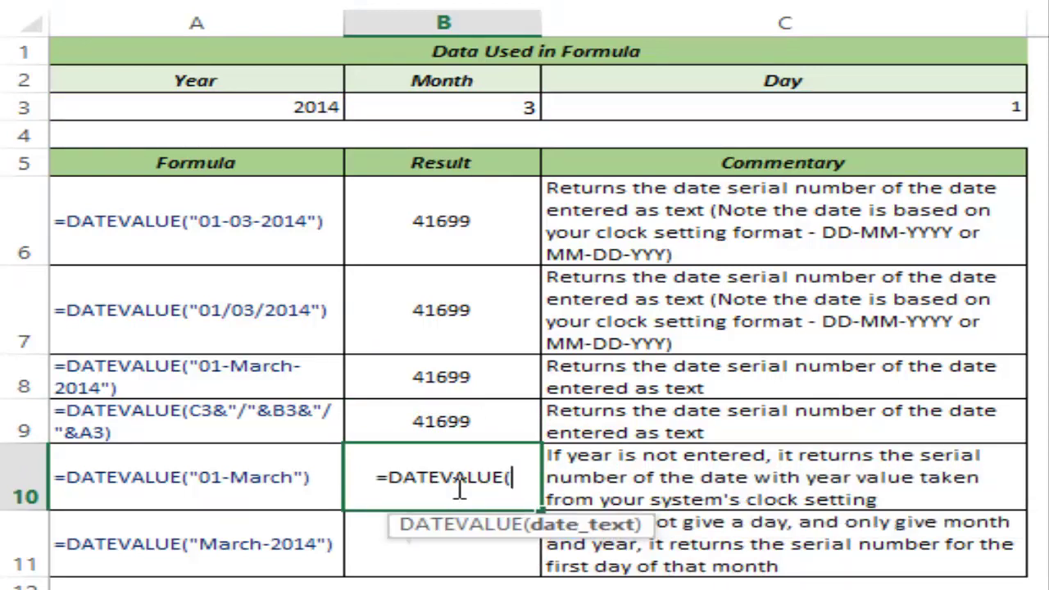
type("\"")
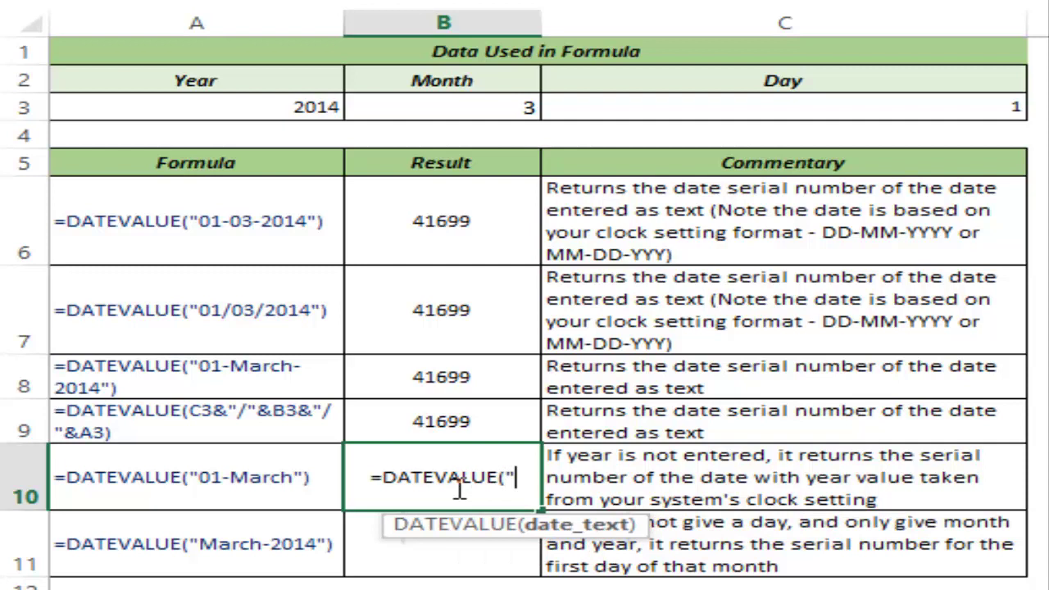
type("01-Ma")
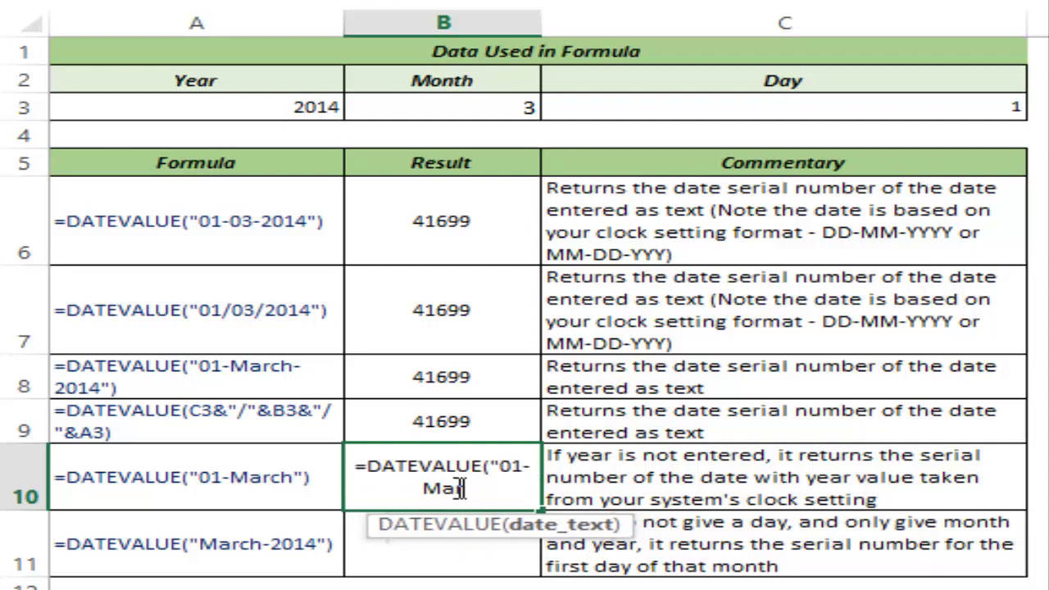
type("rch\")")
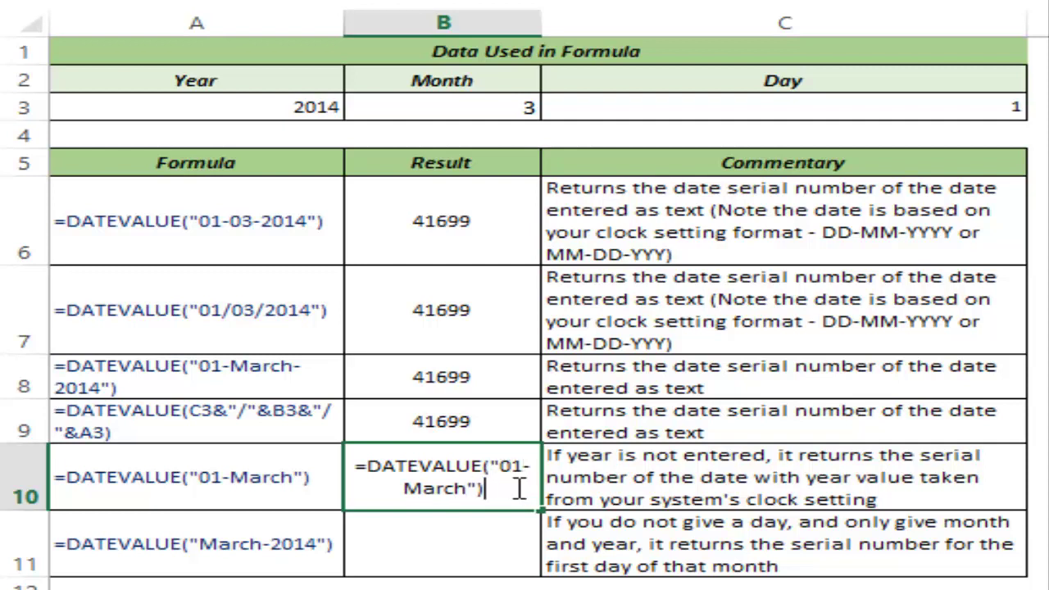
key("Return")
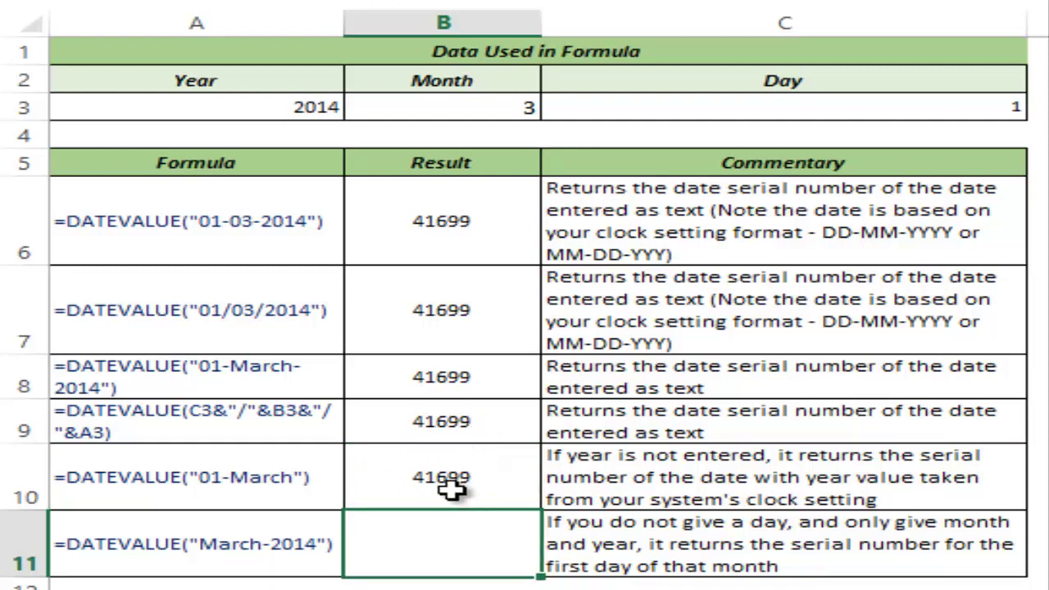
Enter =DATEVALUE("March-2014") in B11, with no day, to return 41699.
double_click(457, 545)
type("=date")
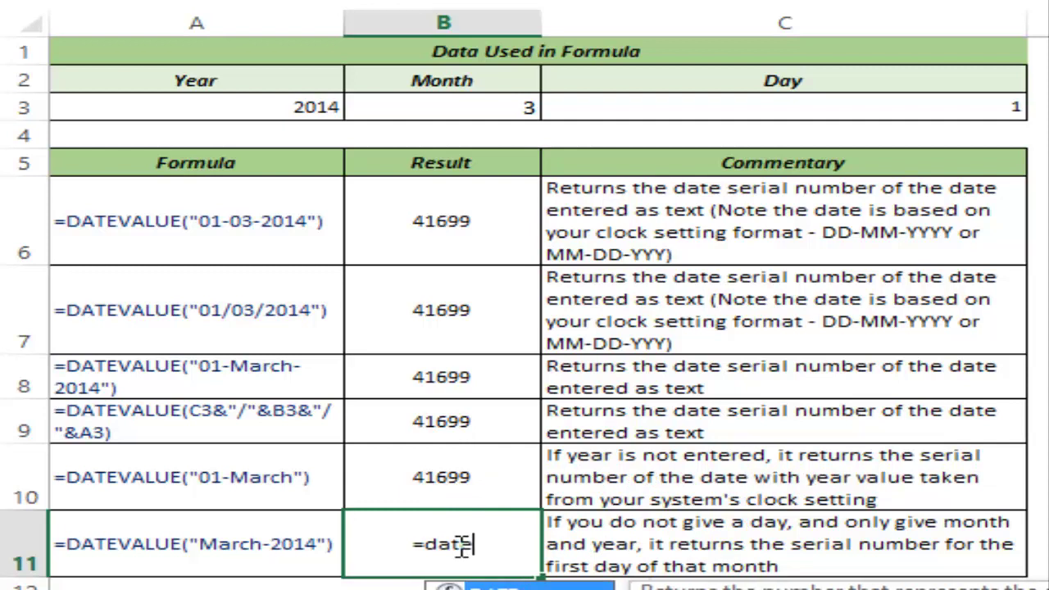
type("v")
key("Tab")
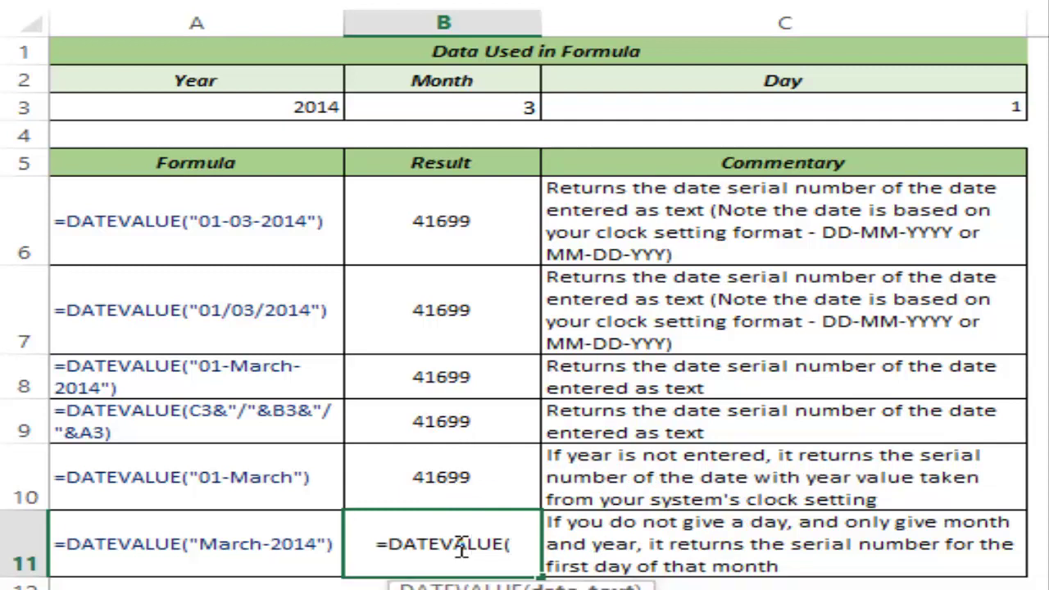
type("\"<a")
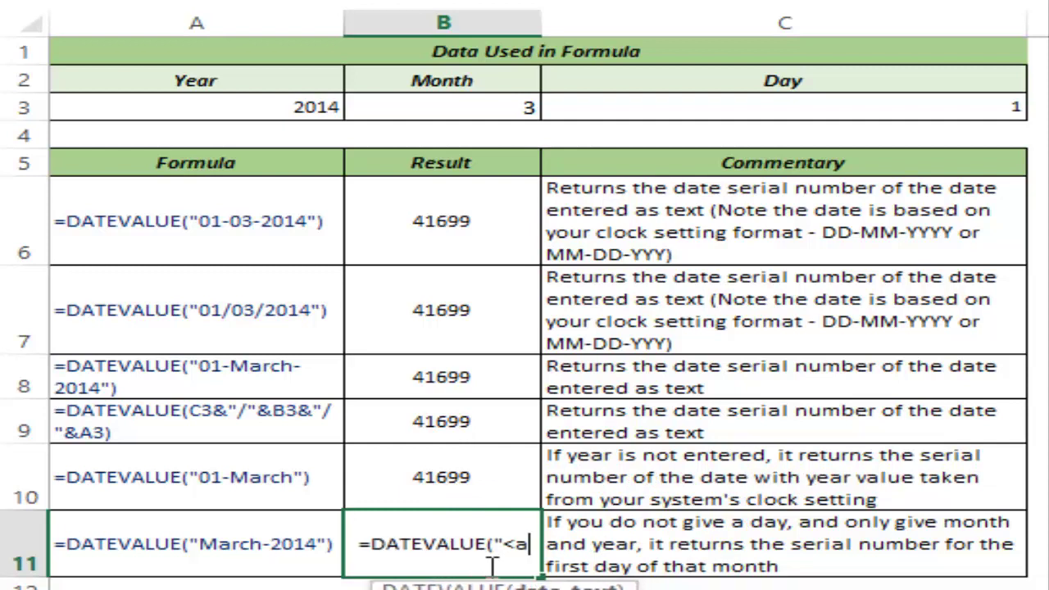
key("BackSpace")
key("BackSpace")
type("March")
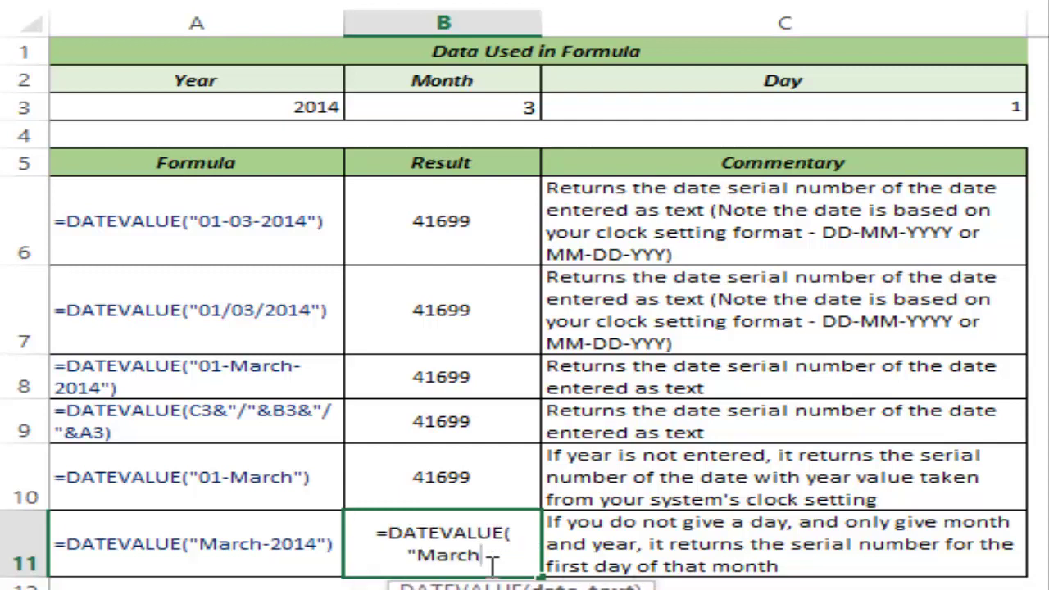
type("-2014\")")
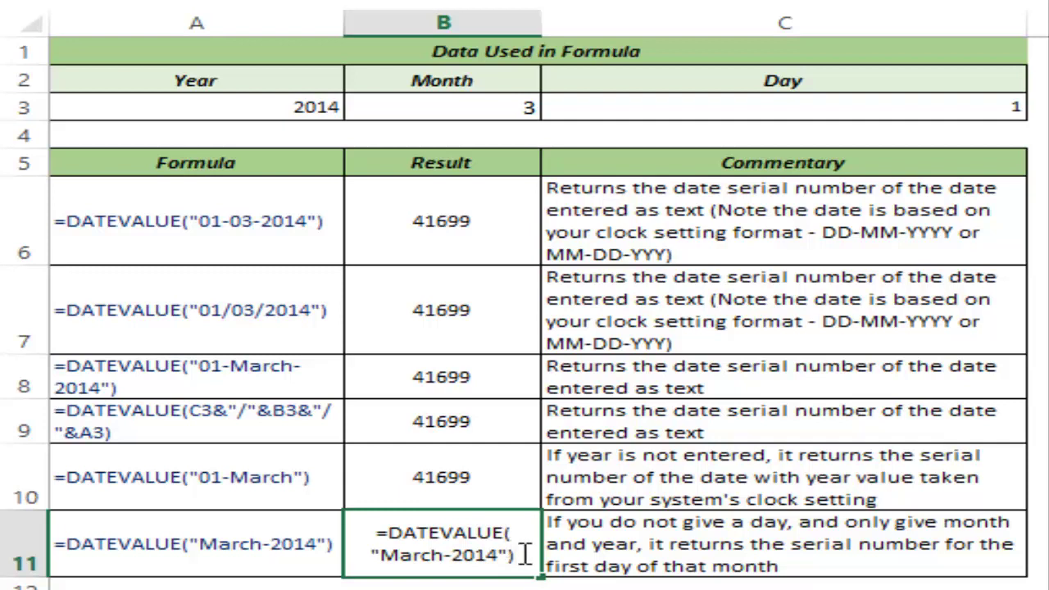
key("ctrl+Return")
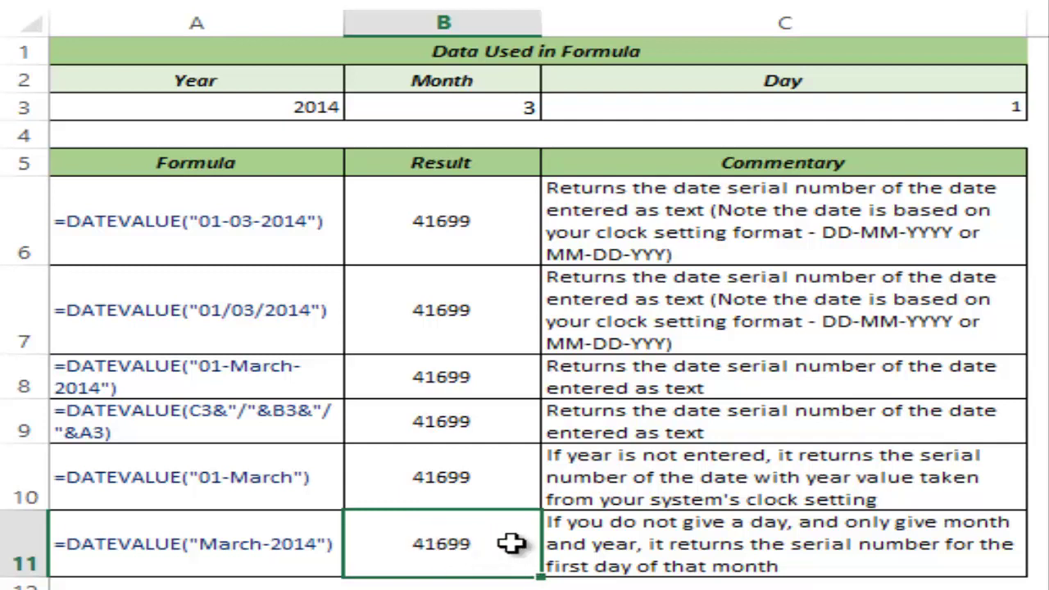